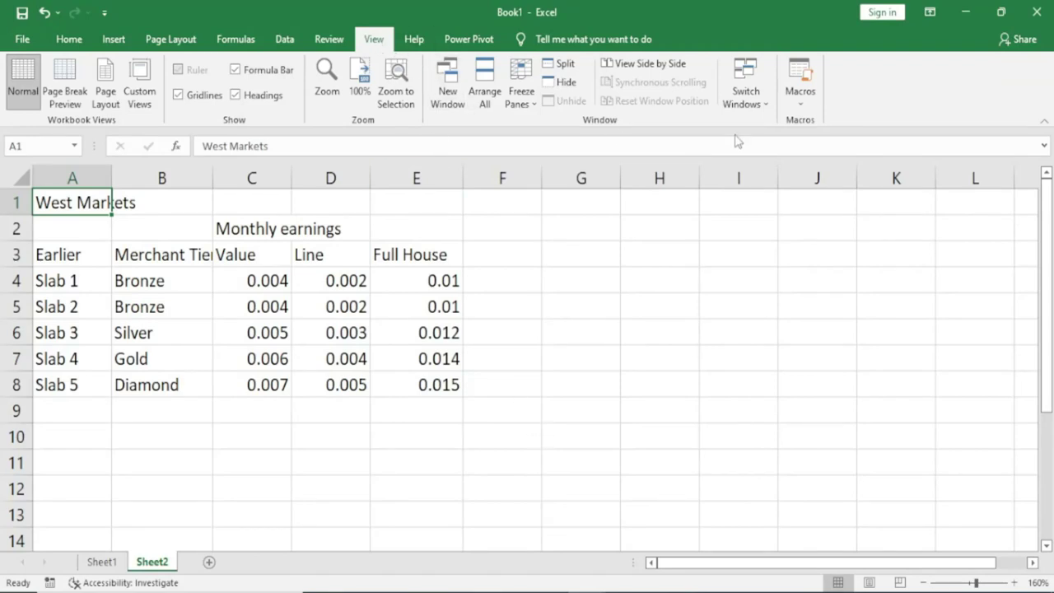
Step: On Sheet2, drop down the Macros list on the View ribbon
click(801, 103)
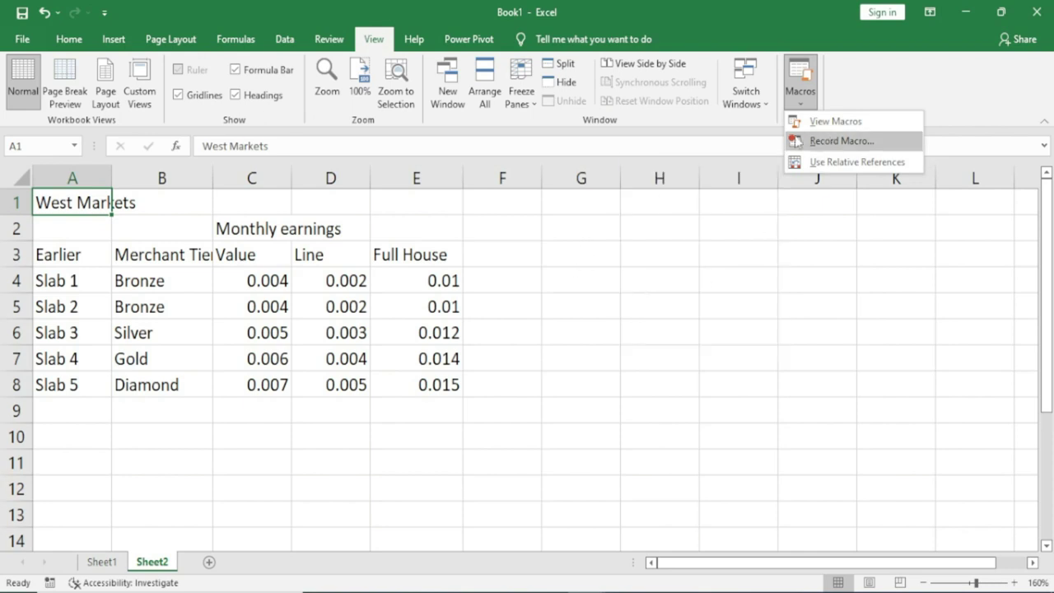
Step: Dismiss the macro list and compare the West Markets tables in A1:E8 on Sheet2 and Sheet1
click(556, 299)
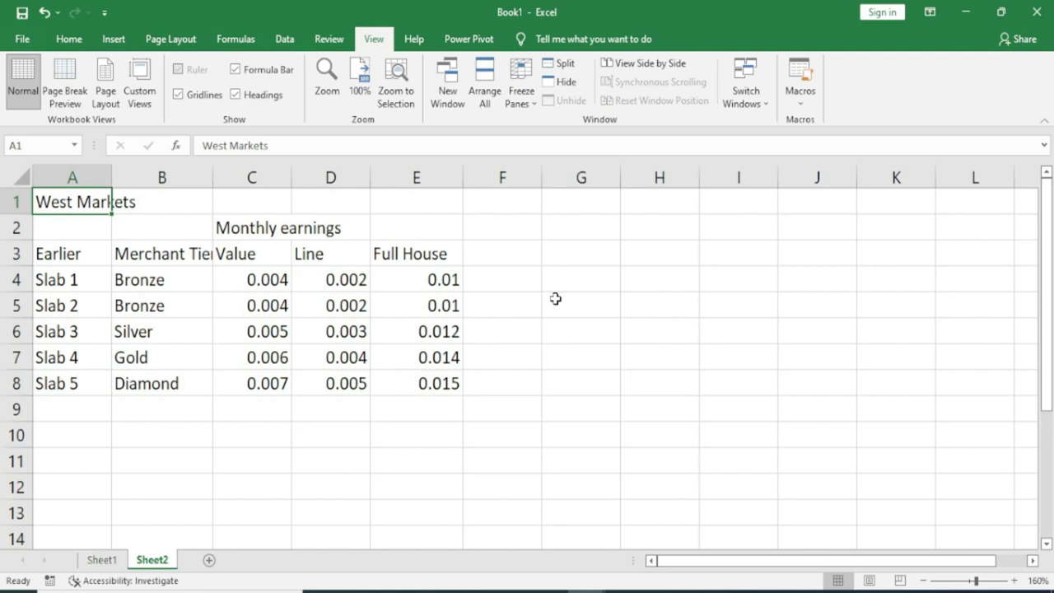
mouse_move(61, 200)
mouse_down()
mouse_move(435, 357)
mouse_move(435, 383)
mouse_up()
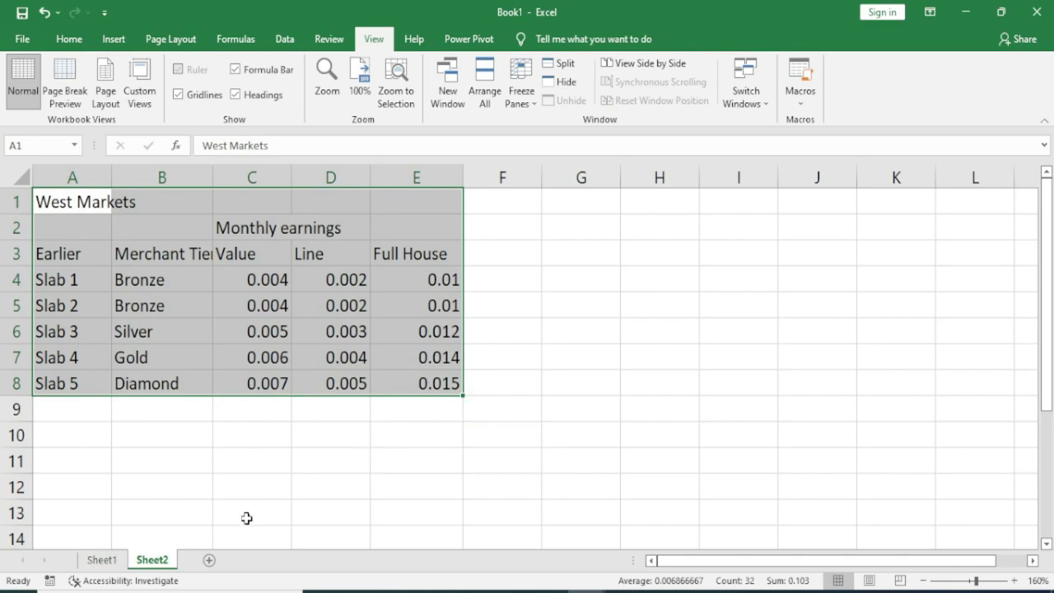
click(101, 559)
mouse_move(82, 200)
mouse_down()
mouse_move(212, 294)
mouse_move(437, 405)
mouse_up()
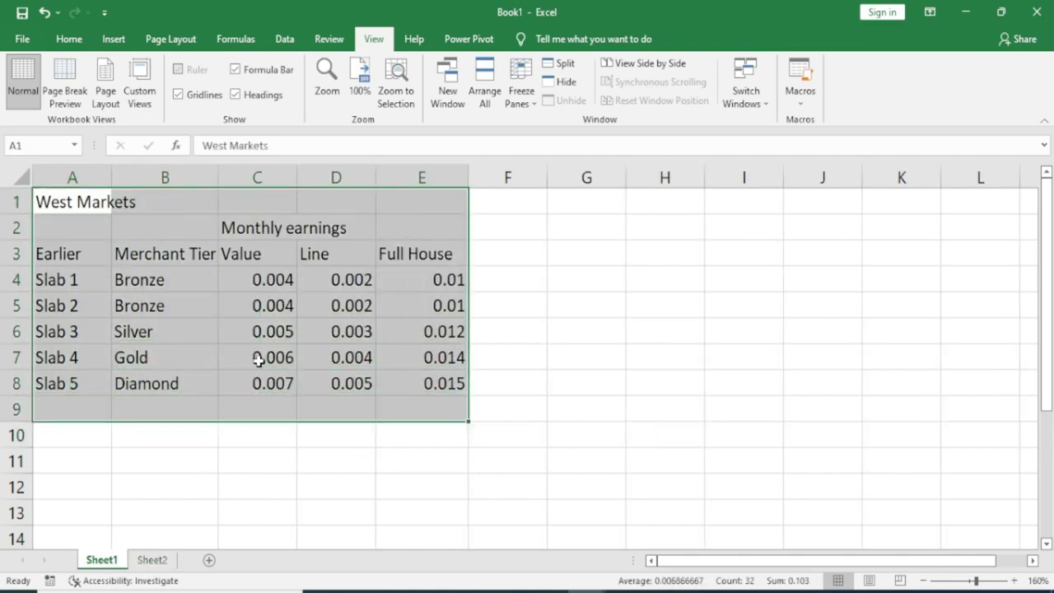
click(182, 254)
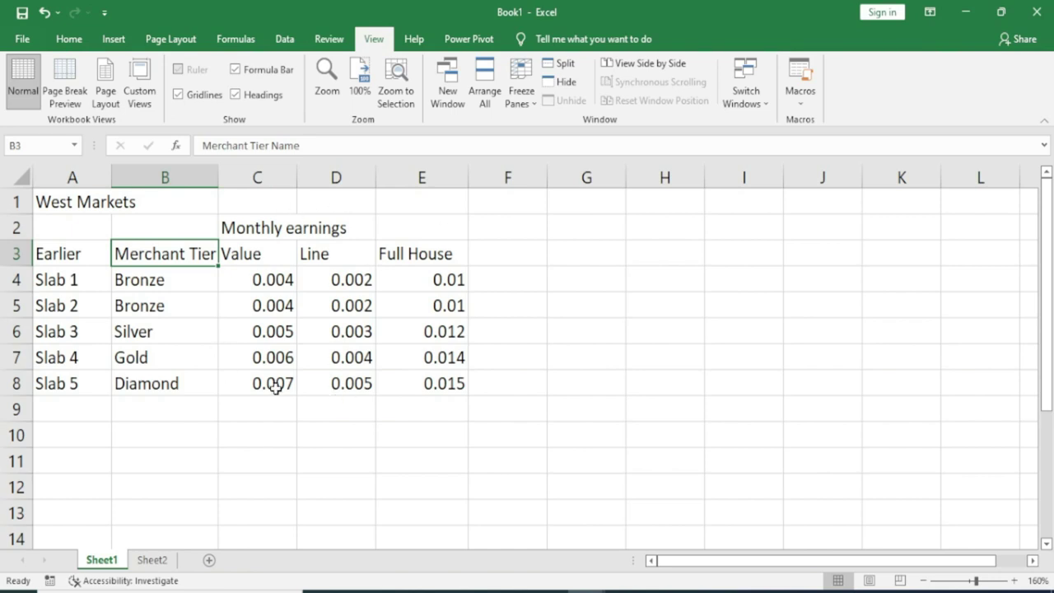
drag(96, 210, 432, 387)
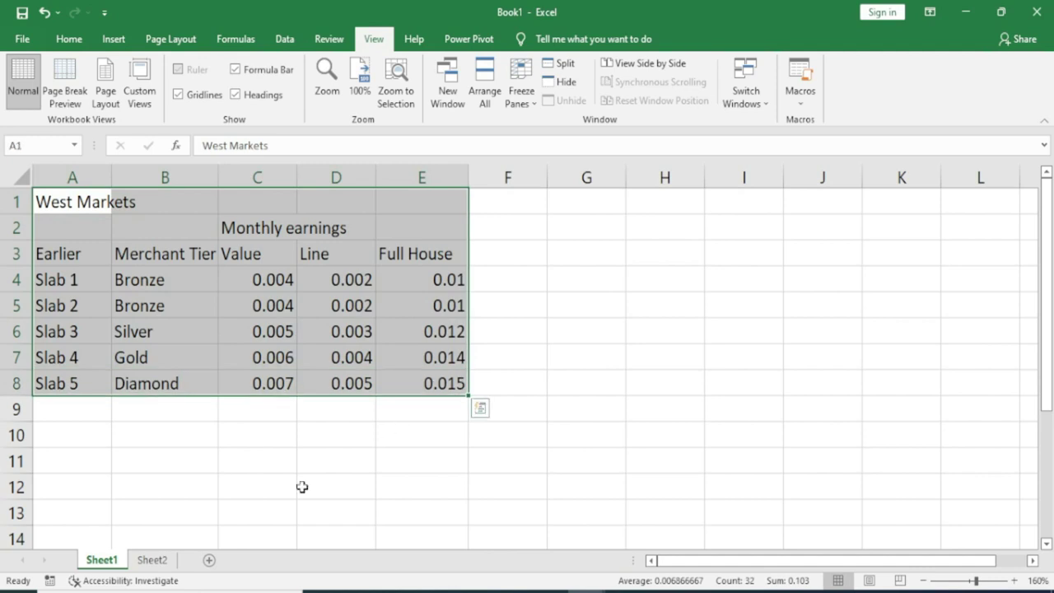
Step: With cell C10 selected on Sheet1, choose Record Macro from the View ribbon's Macros list
click(152, 560)
click(102, 559)
click(238, 430)
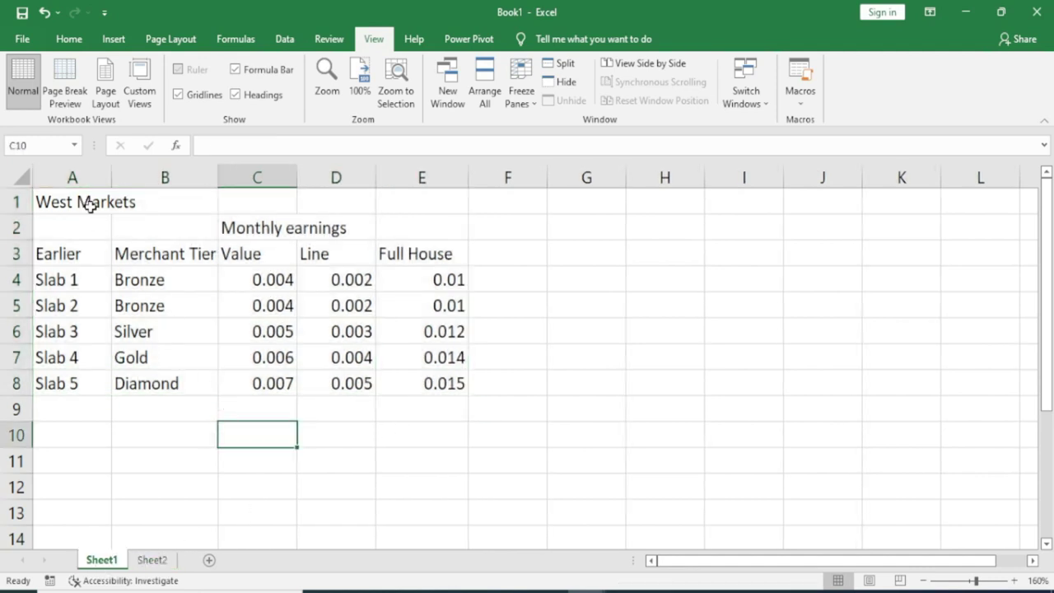
click(801, 106)
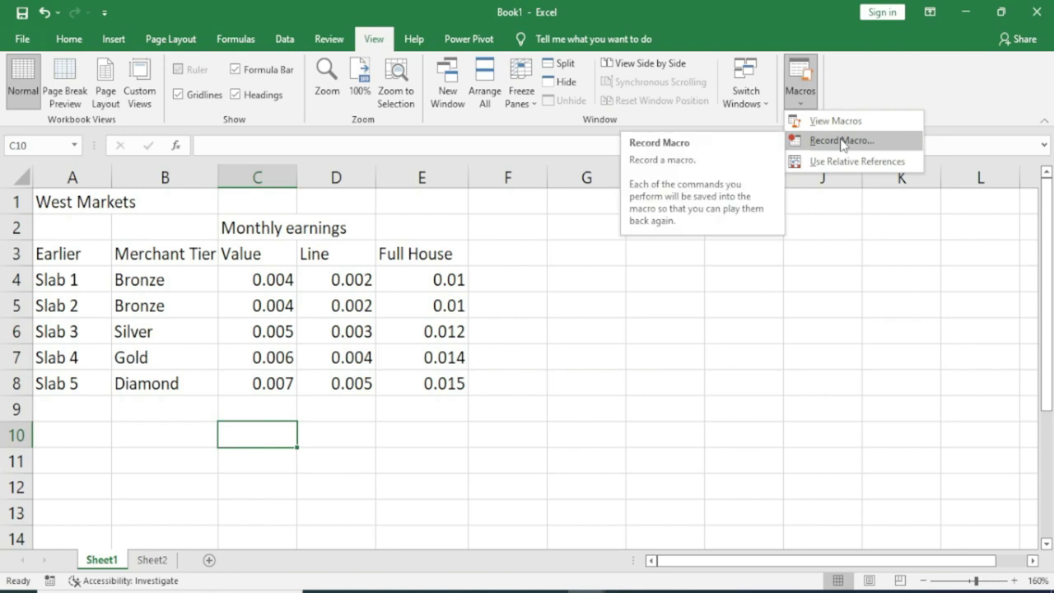
click(841, 141)
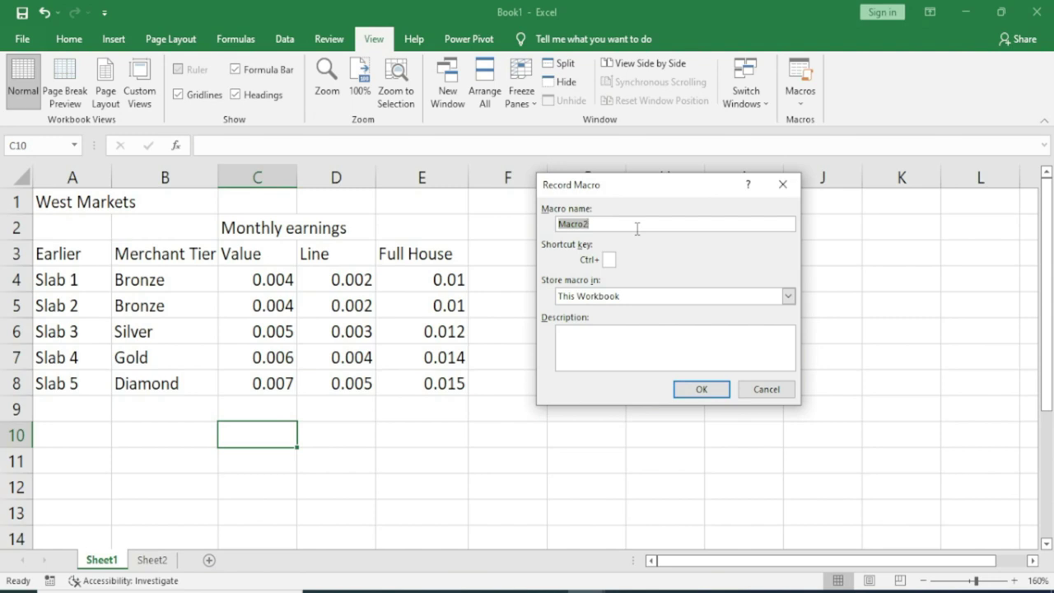
Step: Name the macro Formatting, assign shortcut Ctrl+Shift+Q, and store it in This Workbook
text(Formatting)
drag(613, 185, 573, 180)
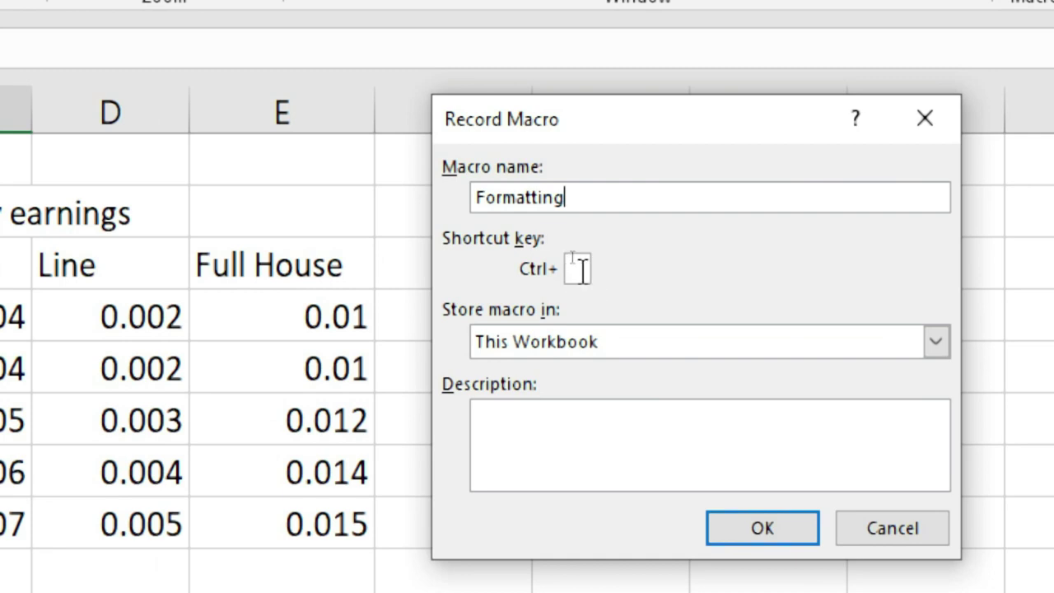
click(581, 269)
text(Q)
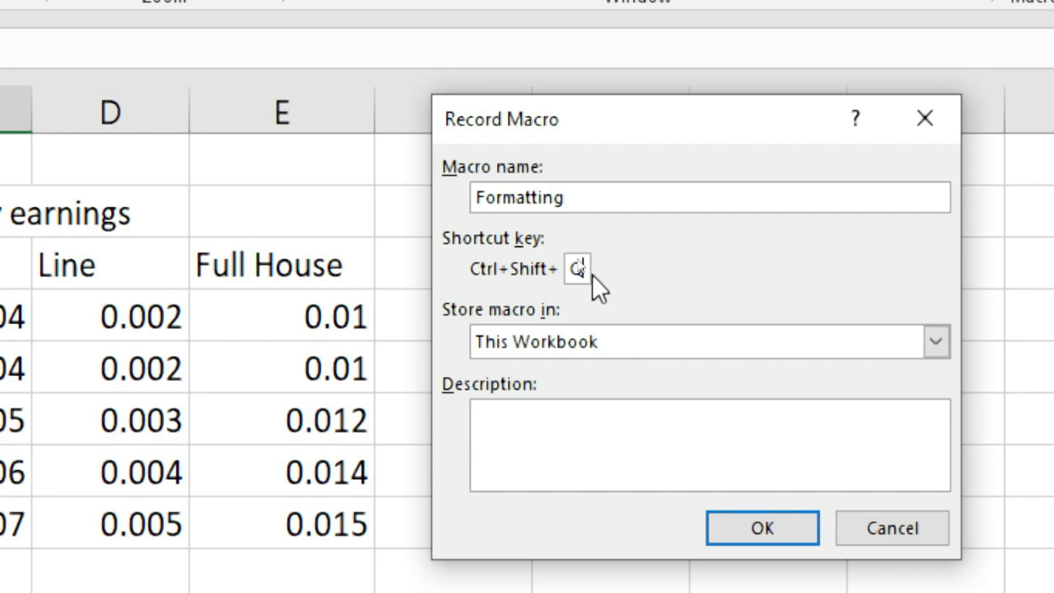
click(570, 342)
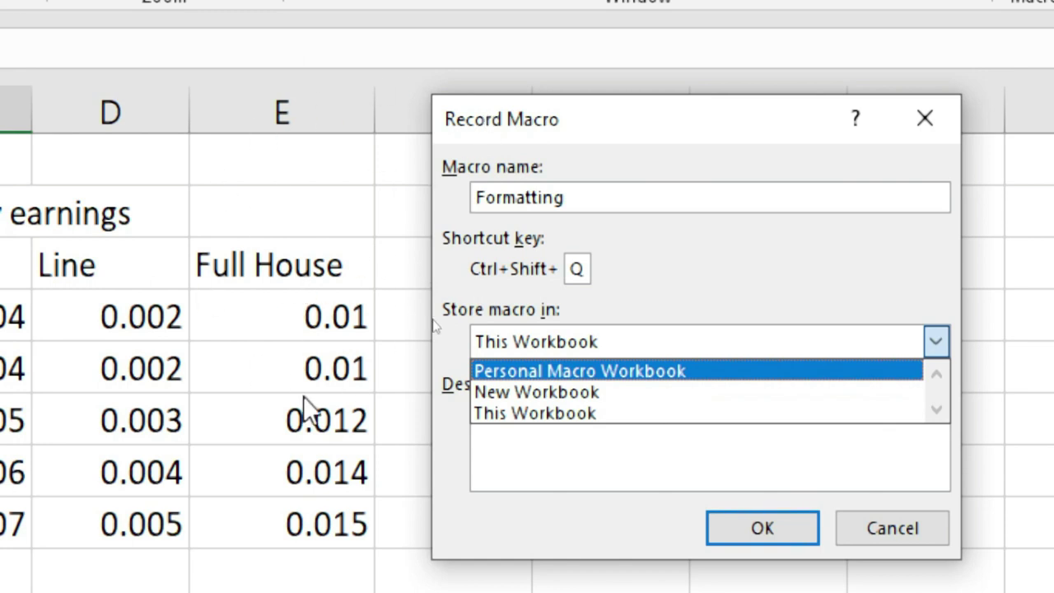
click(567, 416)
click(532, 422)
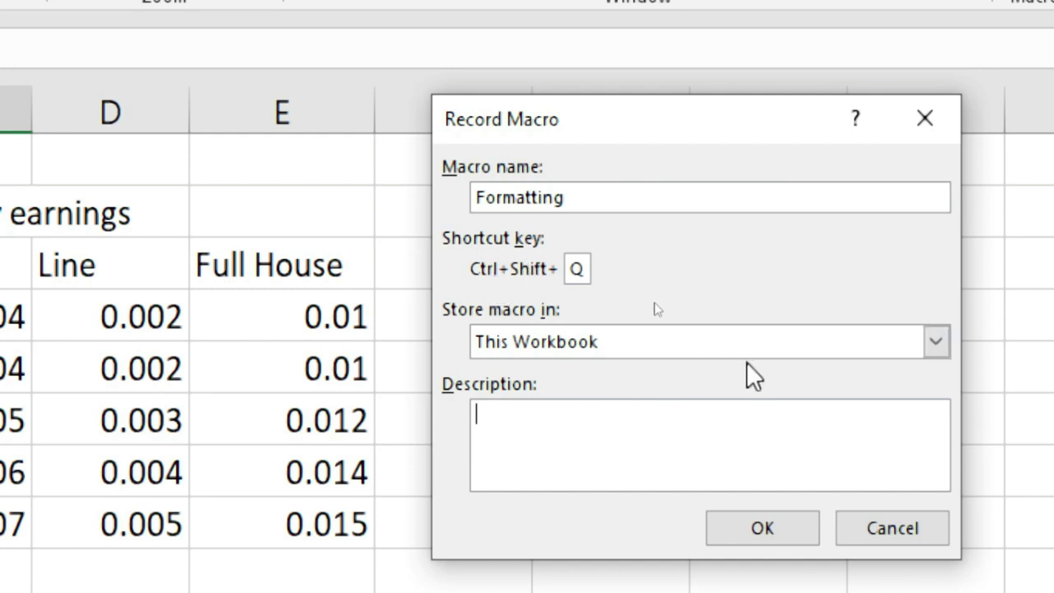
Step: Describe the macro as 'Formatting Bold Italic Underline Colour' and confirm to begin recording
text(Formatting Bold Italic Underline Color)
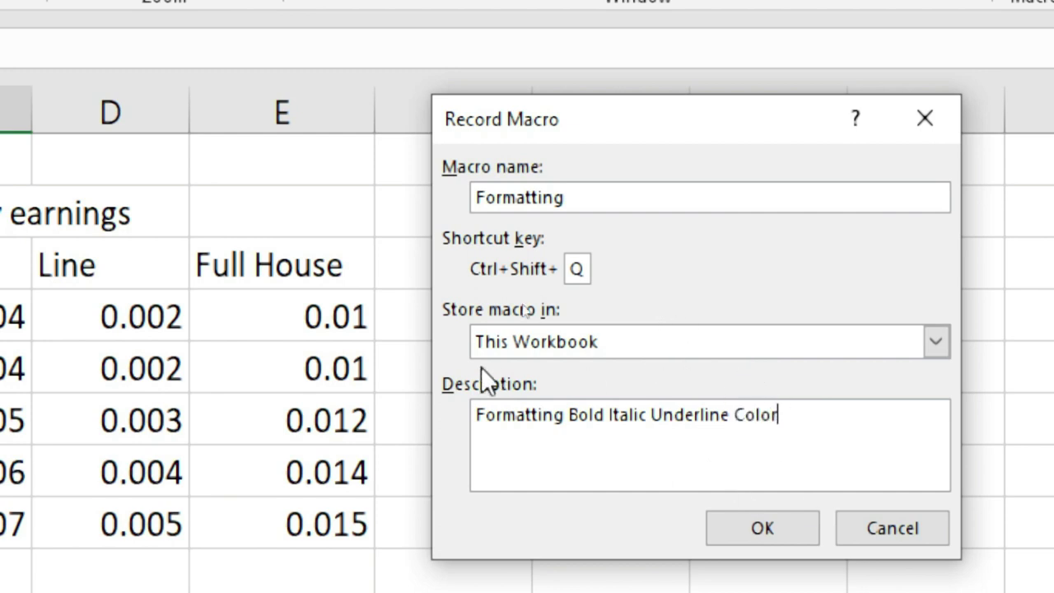
key(BackSpace)
key(BackSpace)
text(our)
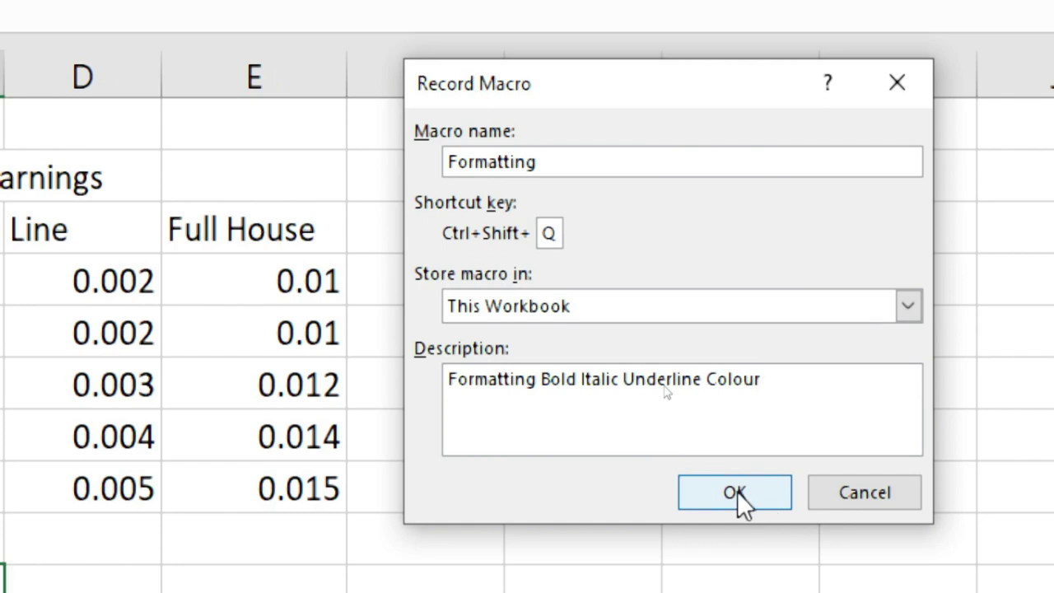
click(735, 491)
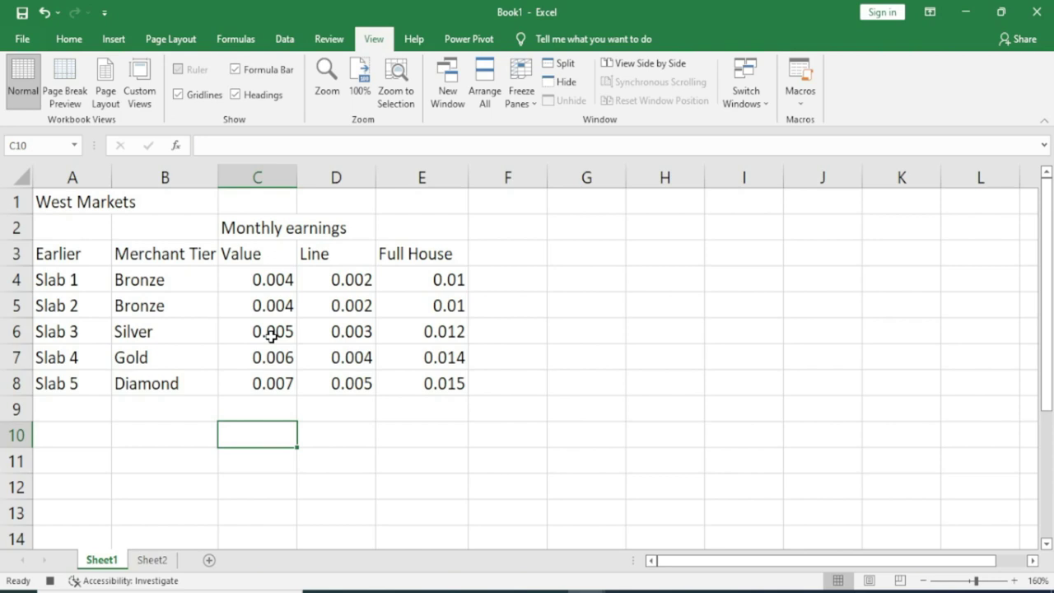
Step: Merge and center the West Markets title across A1:E1, bold with a yellow fill
drag(74, 202, 405, 205)
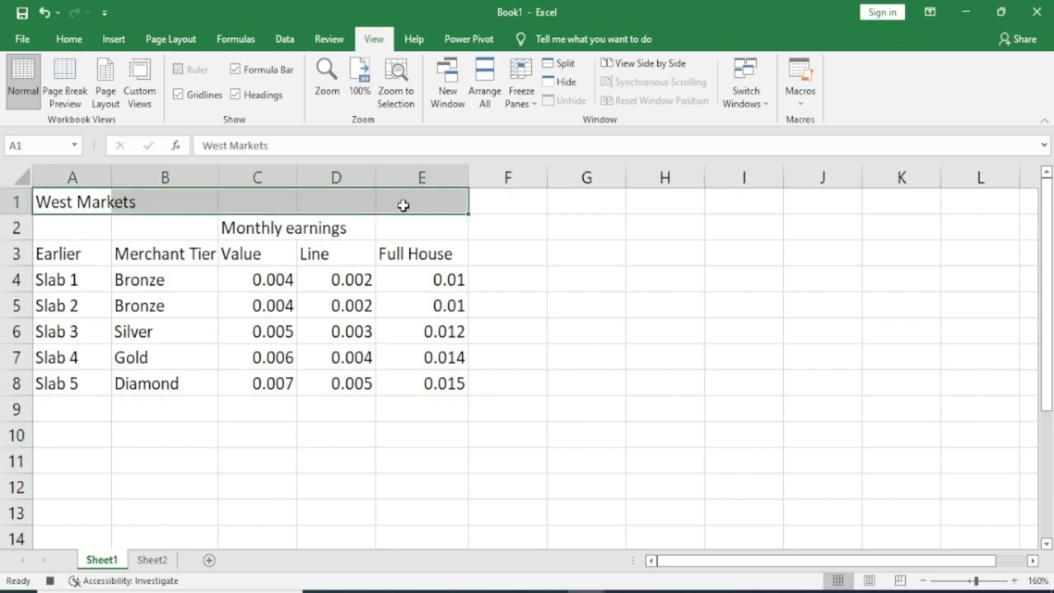
click(69, 40)
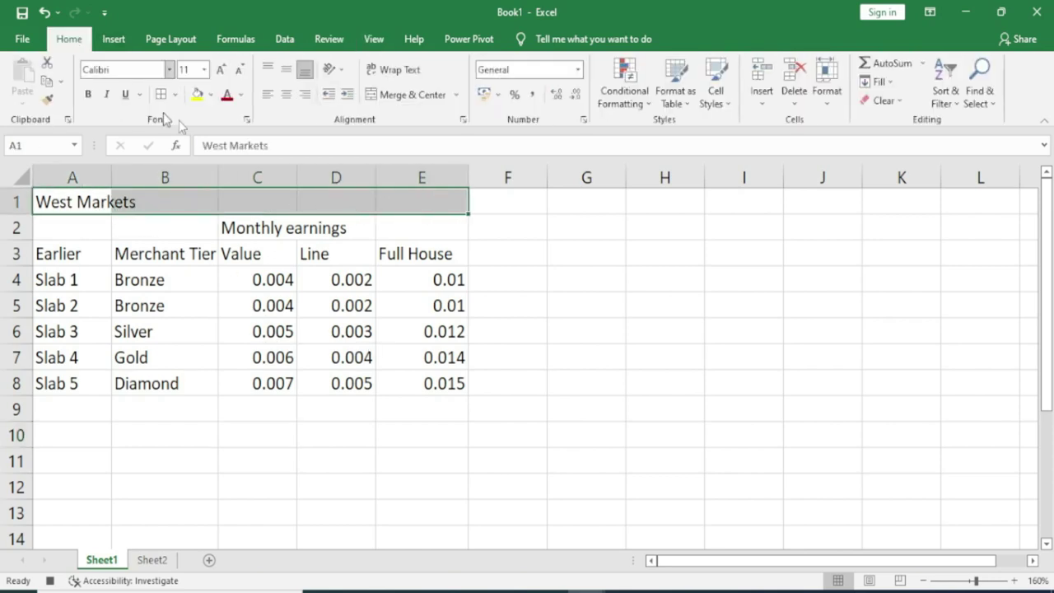
click(387, 97)
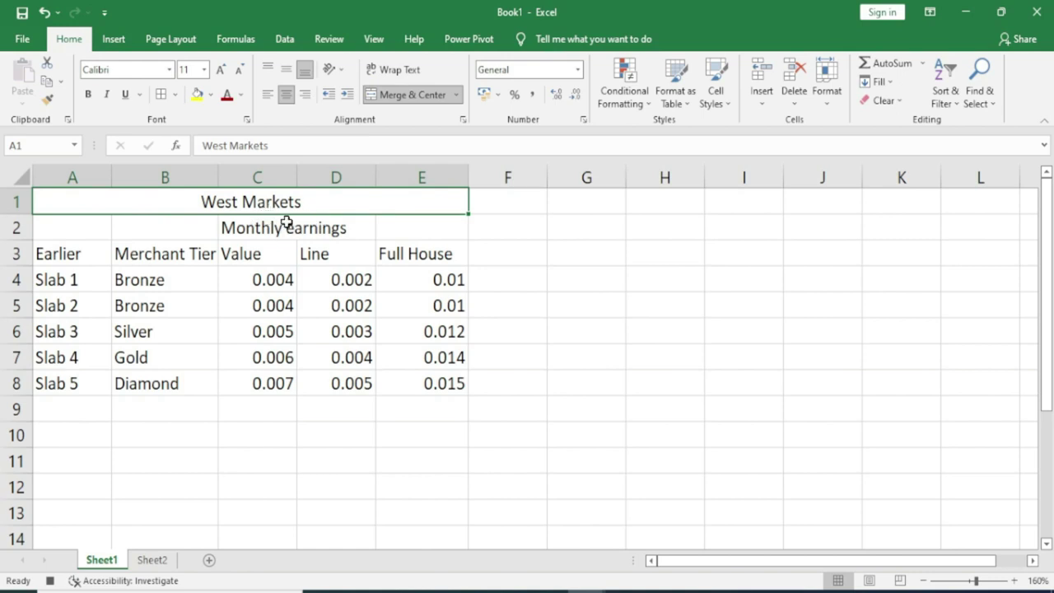
key(ctrl+b)
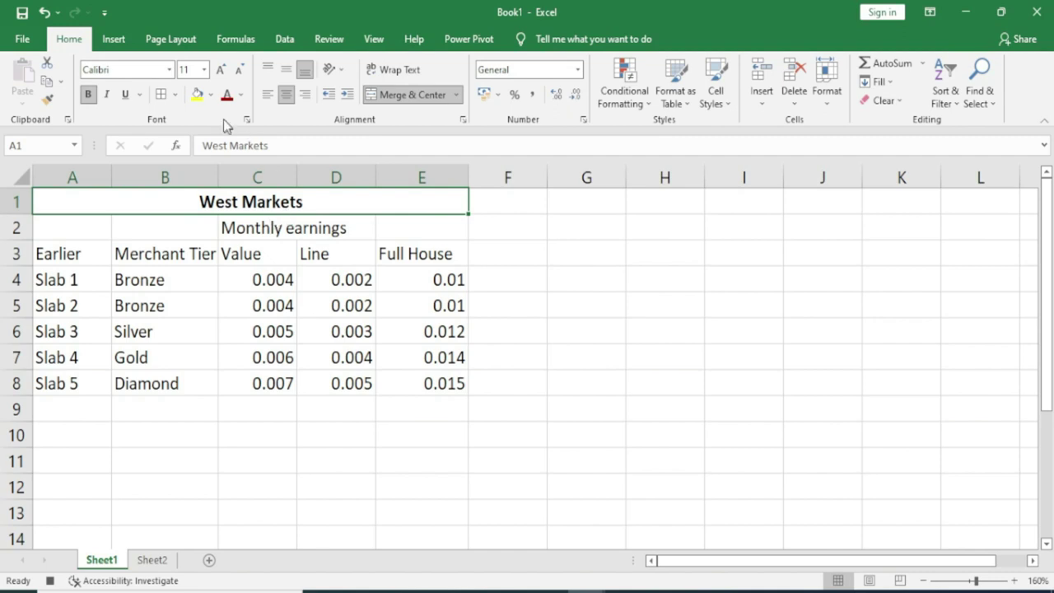
click(198, 96)
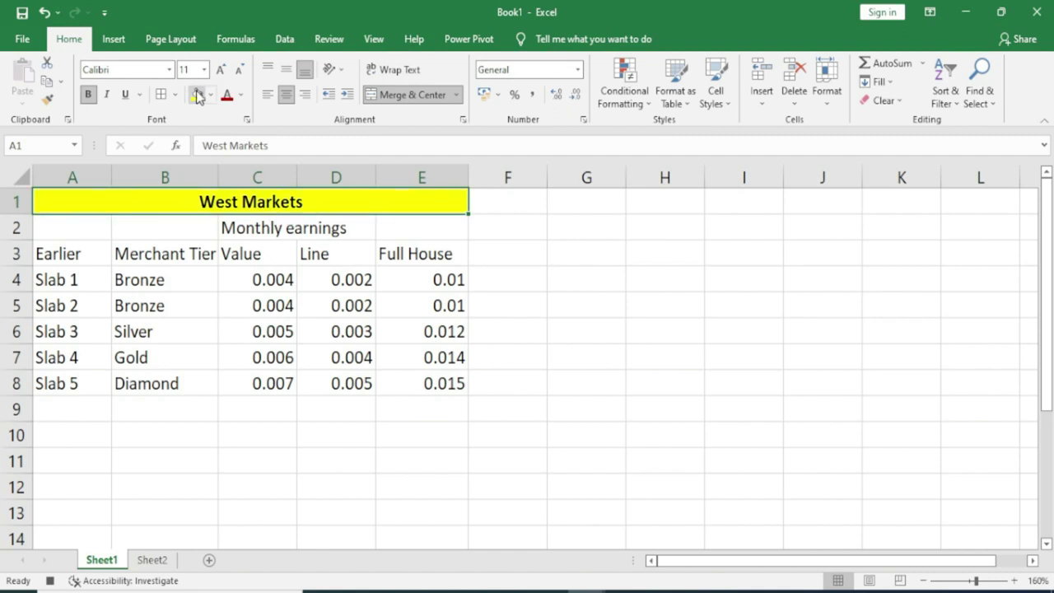
Step: Merge and center Monthly earnings across C2:E2 in red, and bold the labels in A3:A8
drag(245, 231, 412, 235)
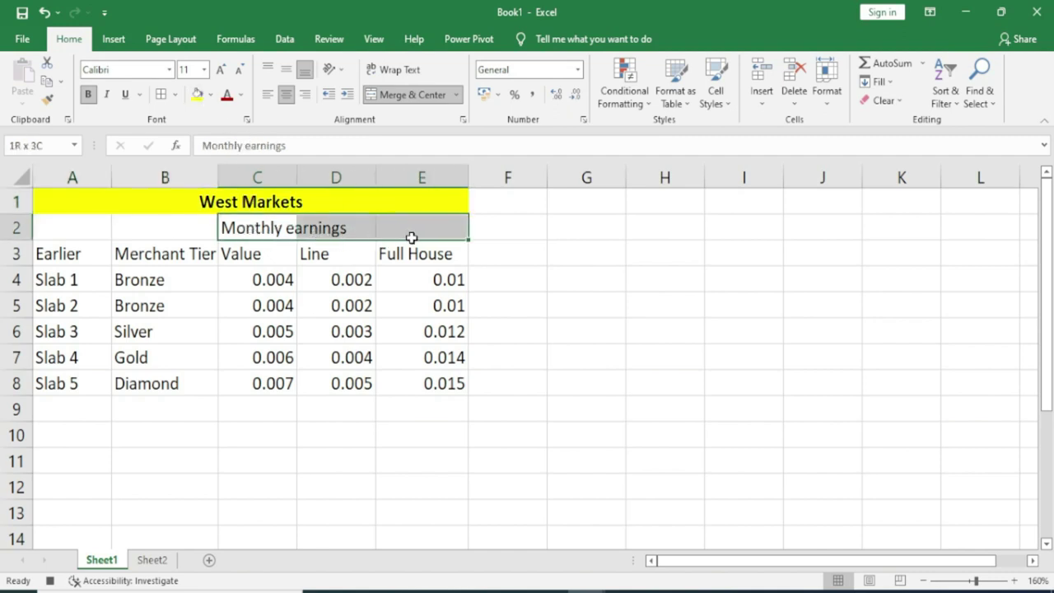
click(396, 96)
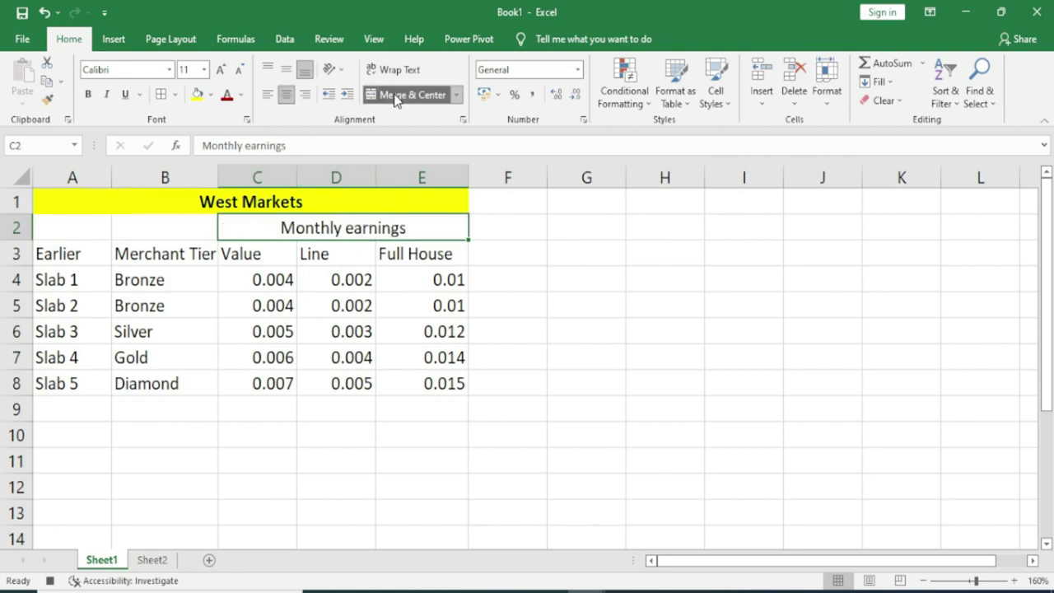
click(226, 96)
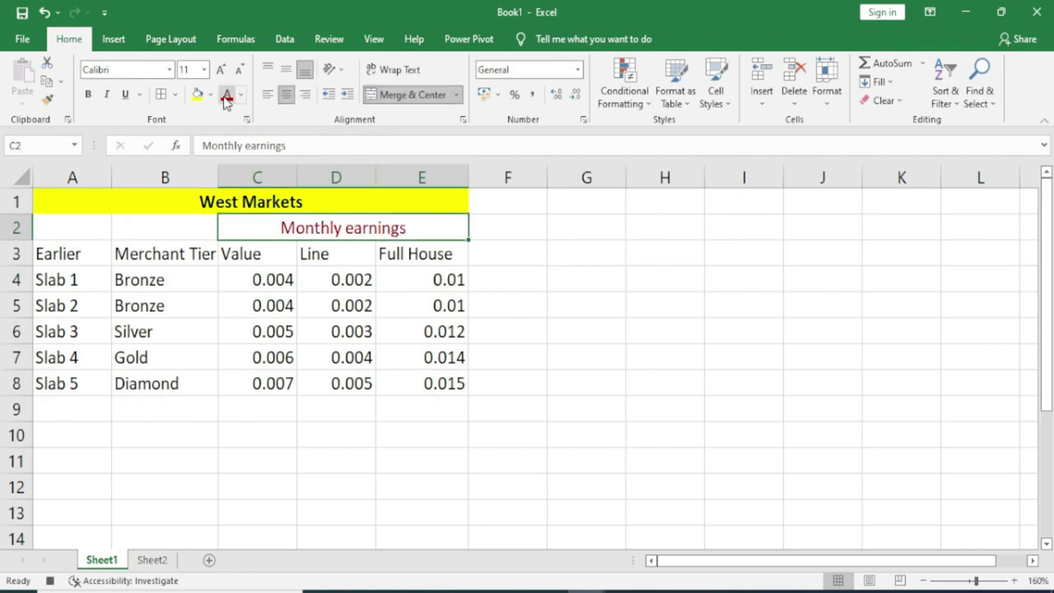
drag(69, 253, 75, 387)
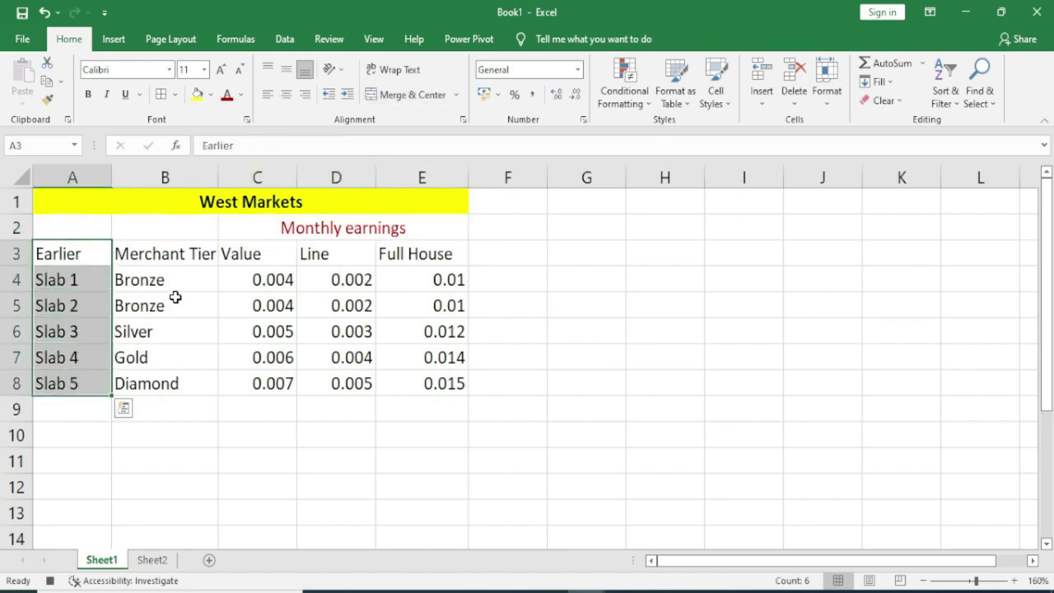
key(ctrl+b)
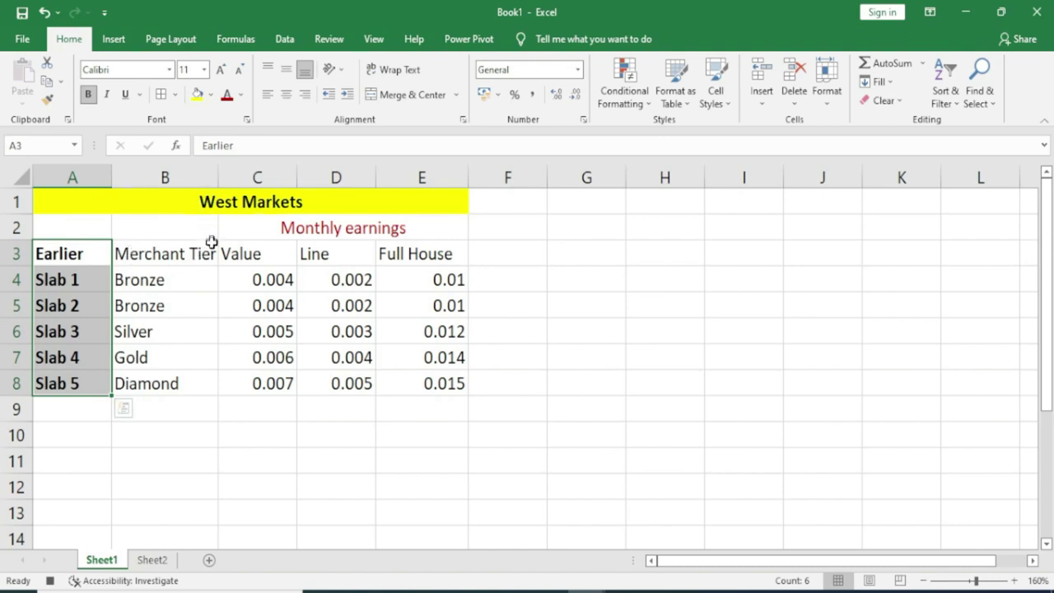
Step: Autofit column B to Merchant Tier Name and apply All Borders to A1:E8
click(196, 257)
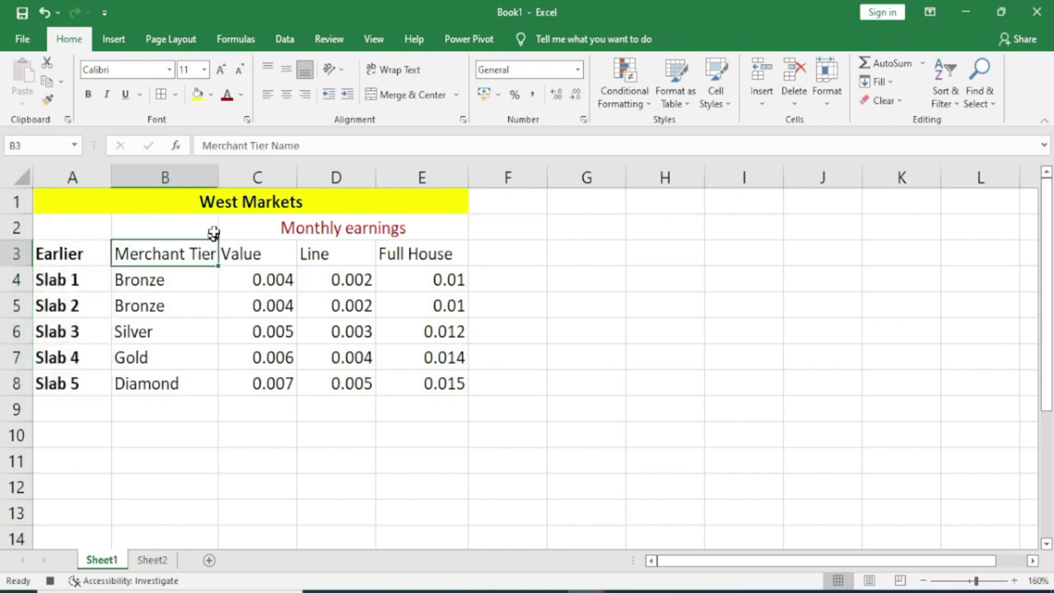
double_click(217, 169)
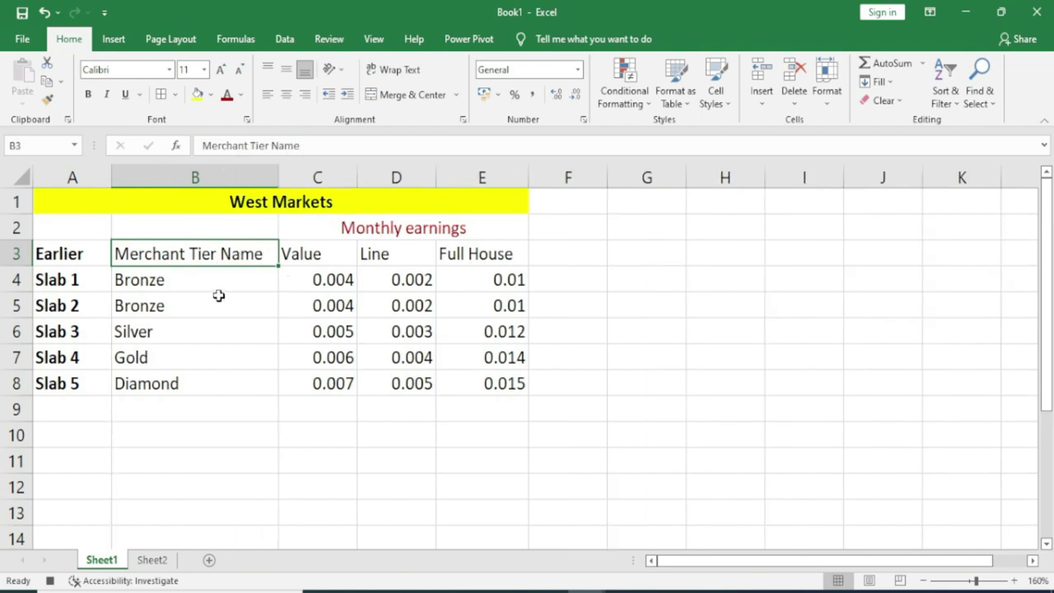
drag(72, 212, 298, 378)
click(176, 95)
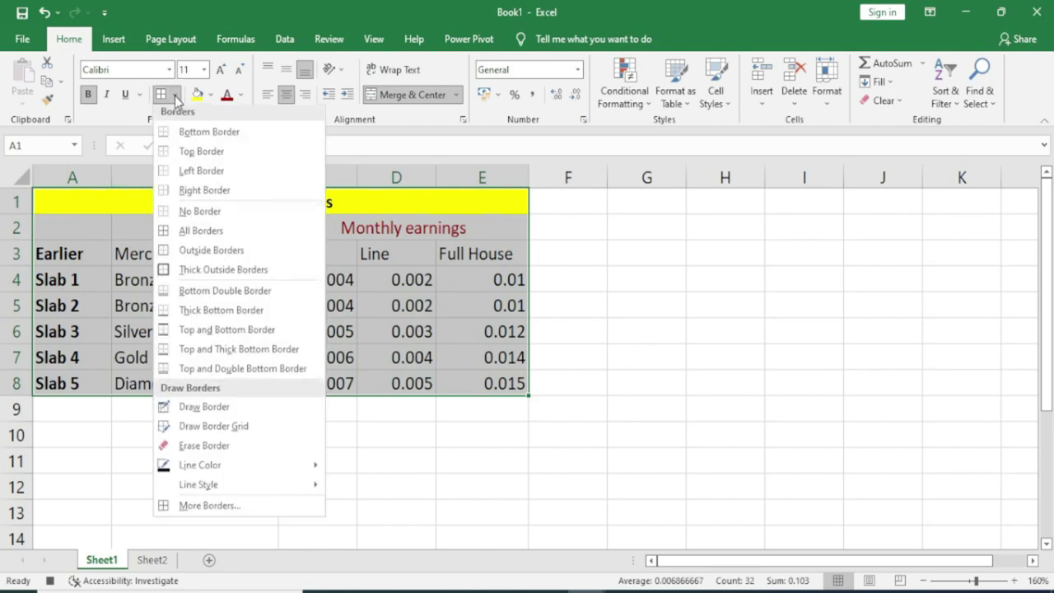
click(186, 230)
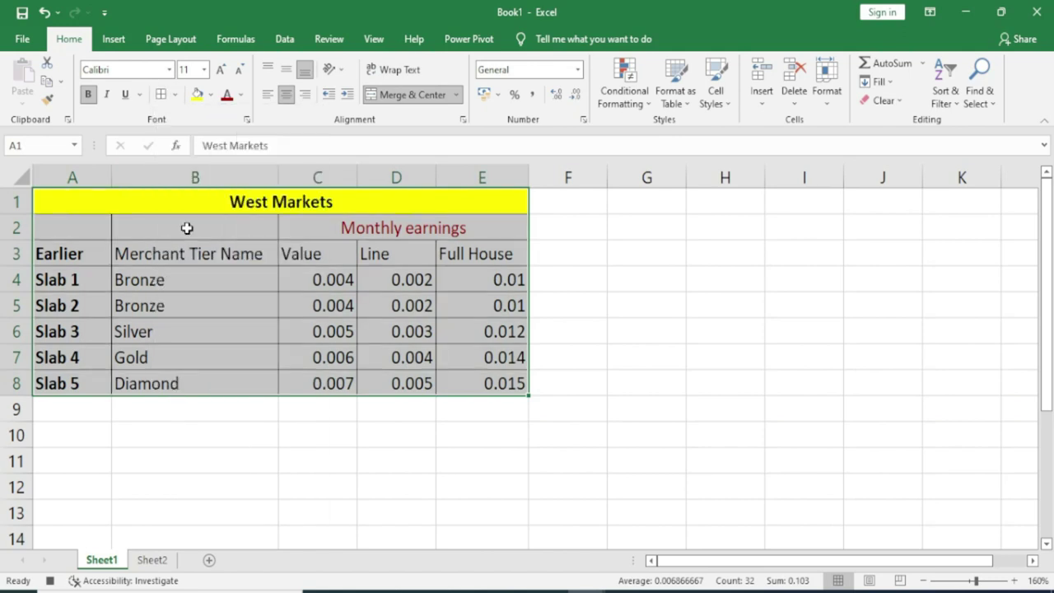
click(306, 306)
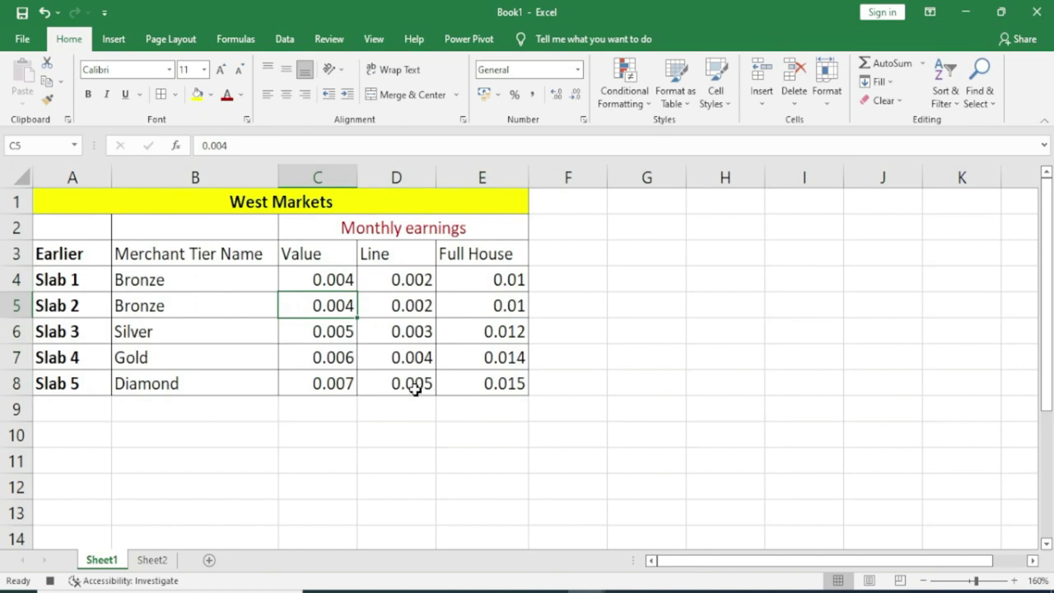
Step: Fill the Value figures in C4:C8 light green
drag(325, 280, 323, 381)
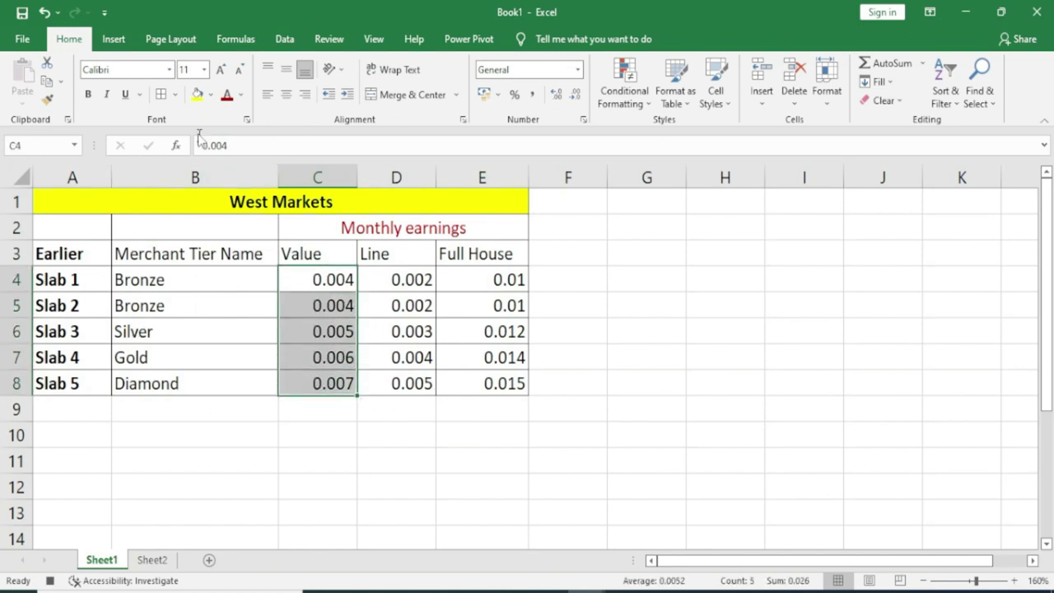
click(211, 93)
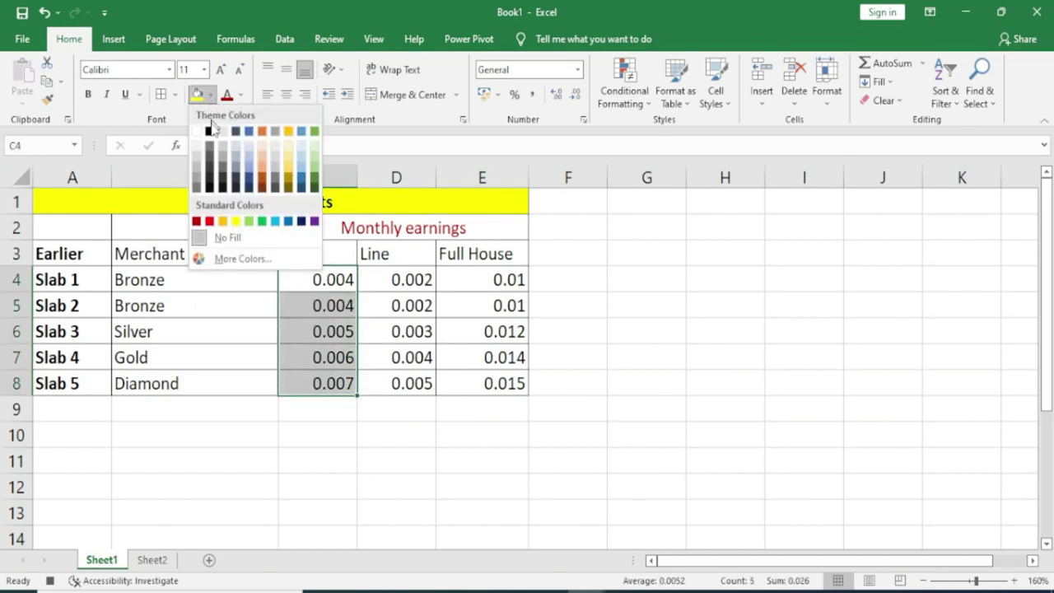
click(249, 222)
click(327, 439)
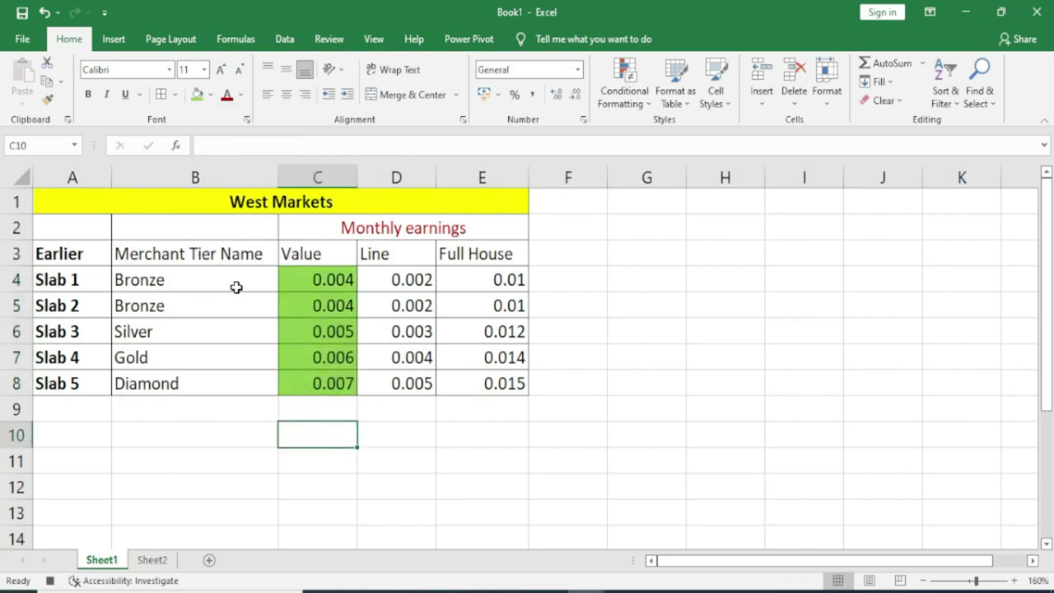
drag(62, 254, 440, 253)
Step: Color the row 3 headers red, then view the unformatted table on Sheet2
click(240, 96)
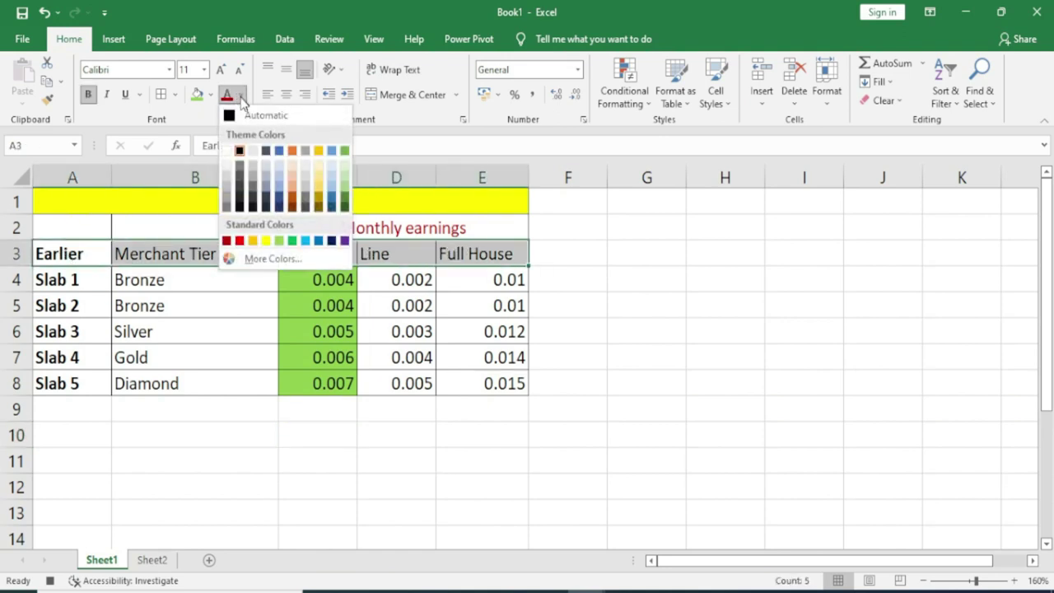
click(237, 240)
click(243, 450)
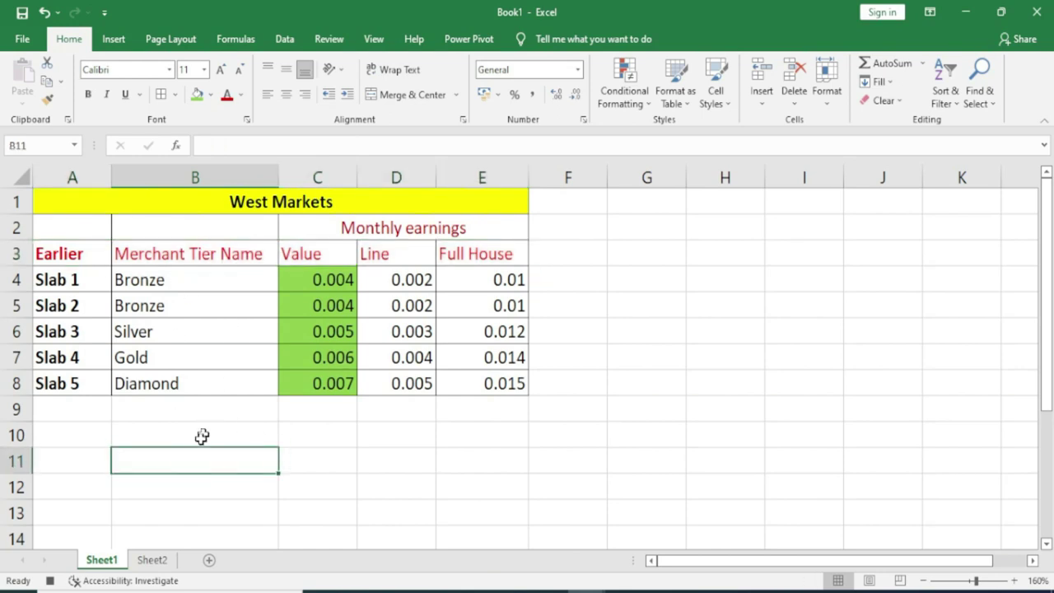
click(152, 559)
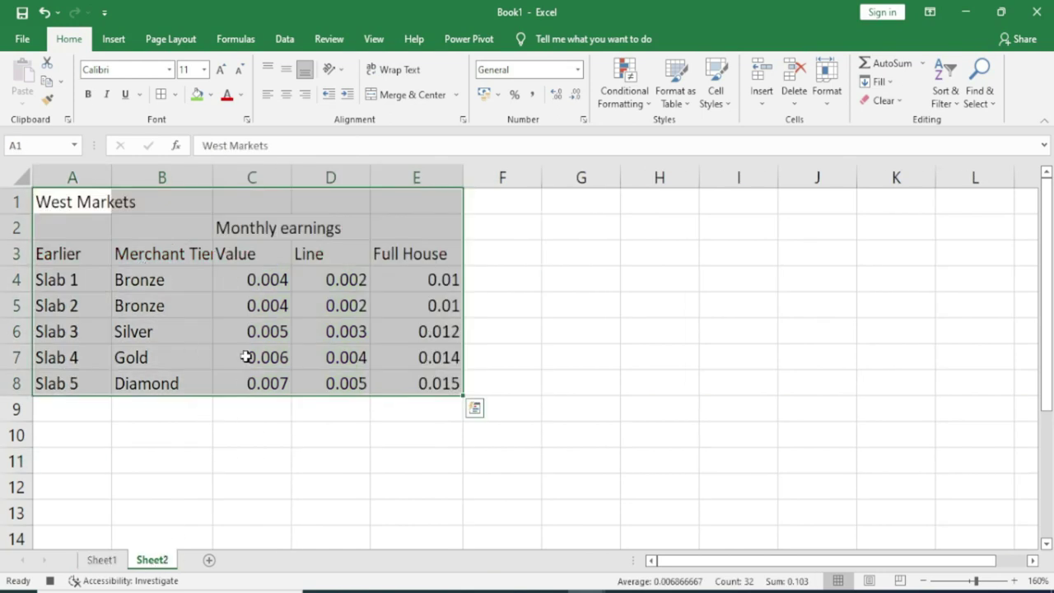
Step: Return to Sheet1's formatted table, select B4, and switch to the View ribbon
click(103, 559)
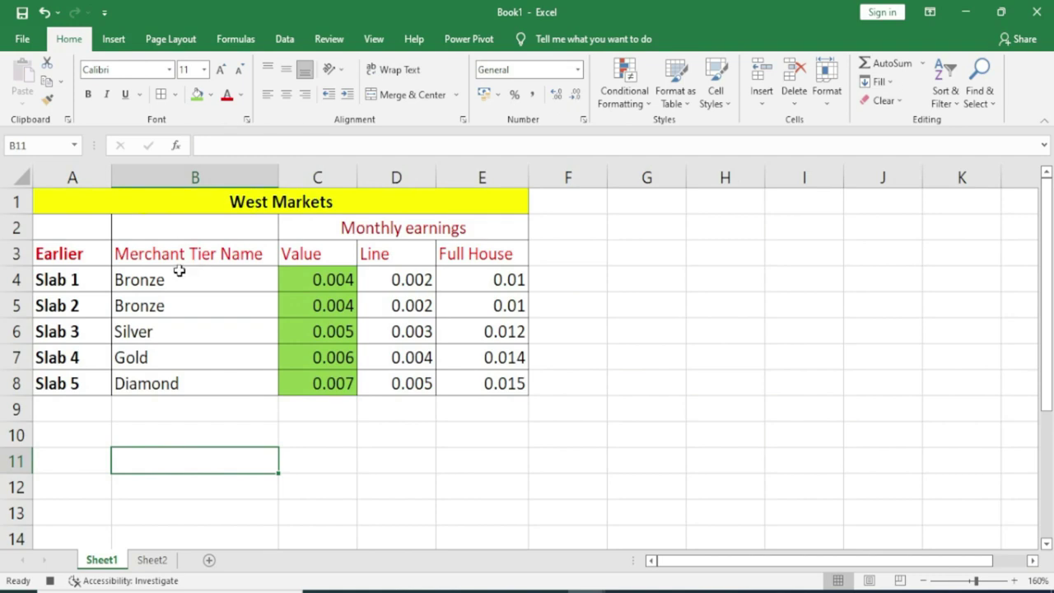
click(180, 271)
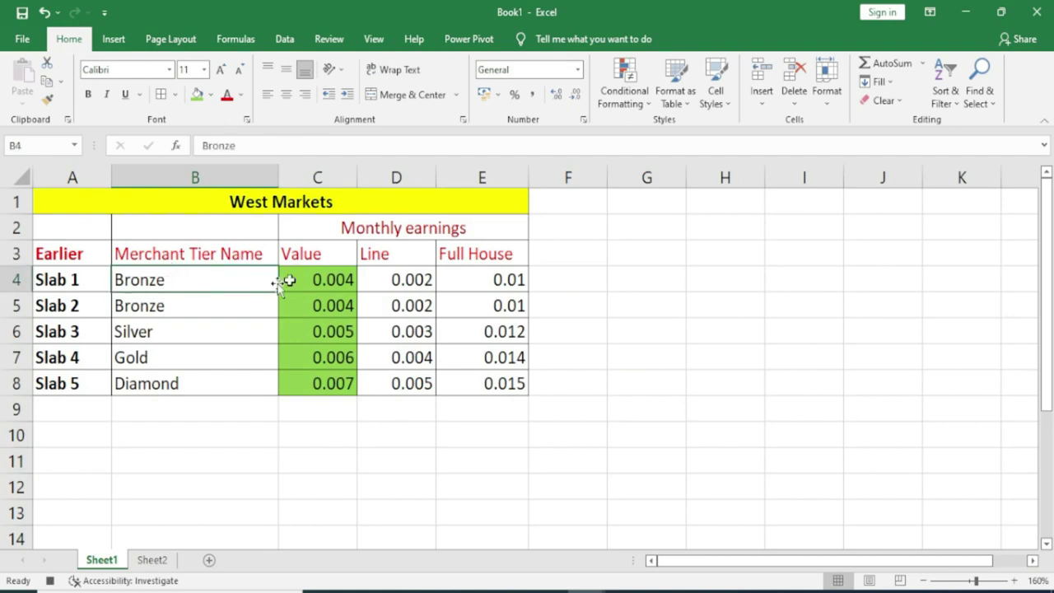
click(373, 39)
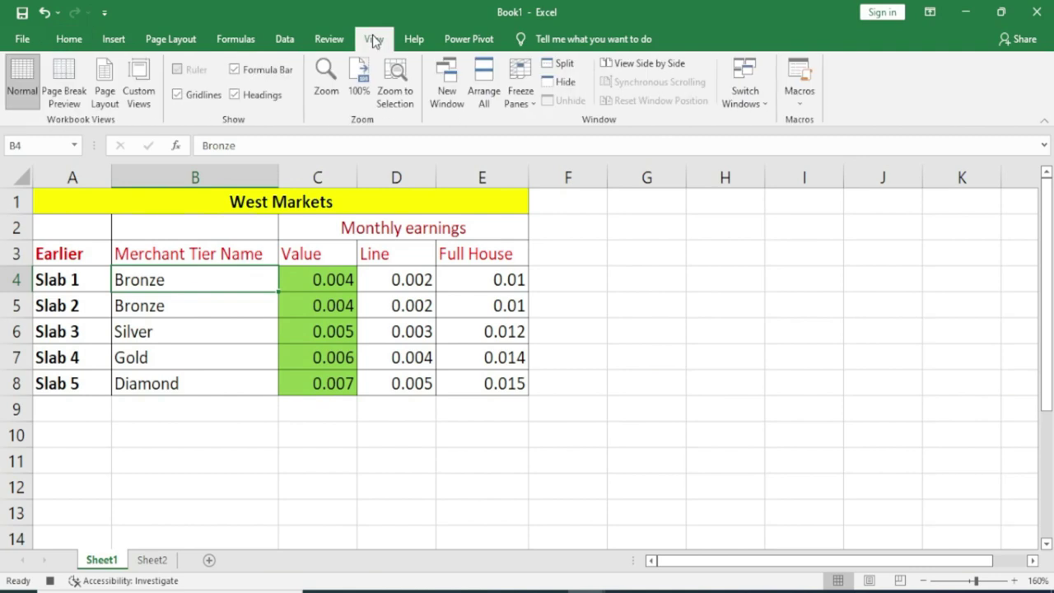
Step: Stop recording via Macros > Stop Recording, check Sheet2's unformatted table, and close the Accessibility pane on Sheet1
click(799, 103)
click(840, 142)
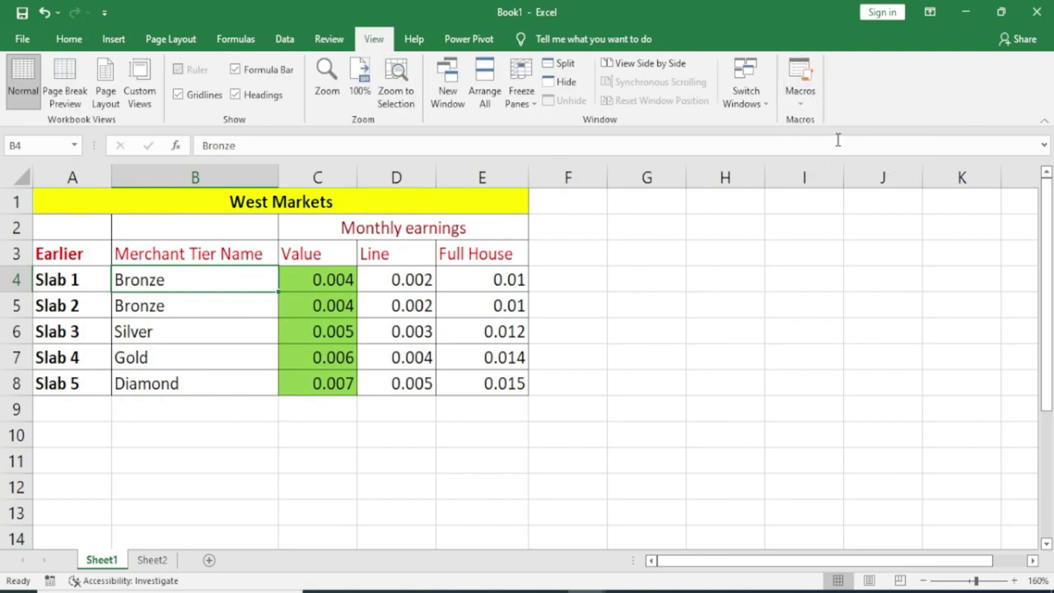
click(153, 561)
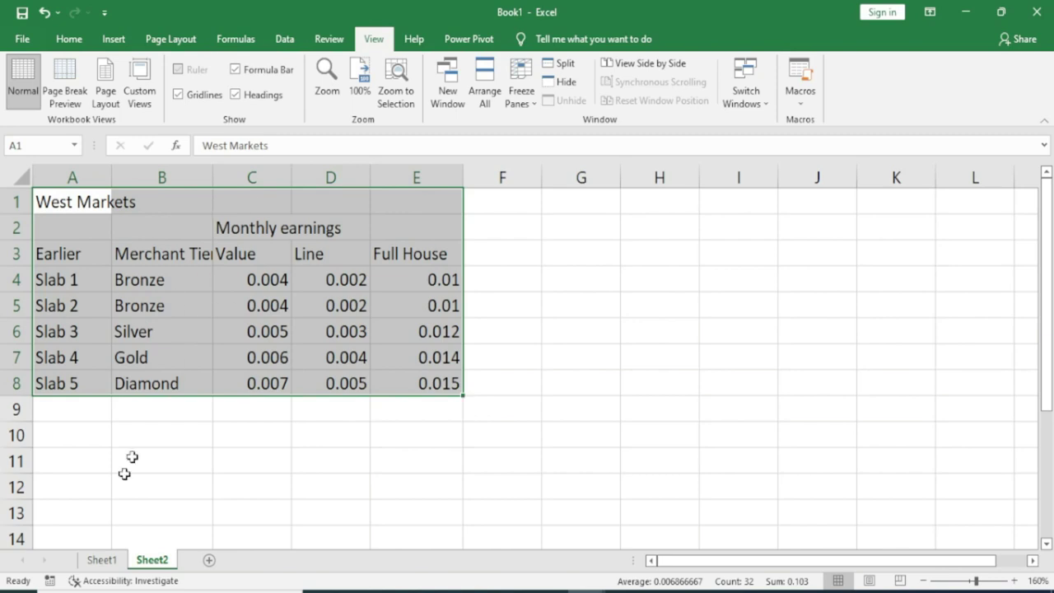
click(101, 559)
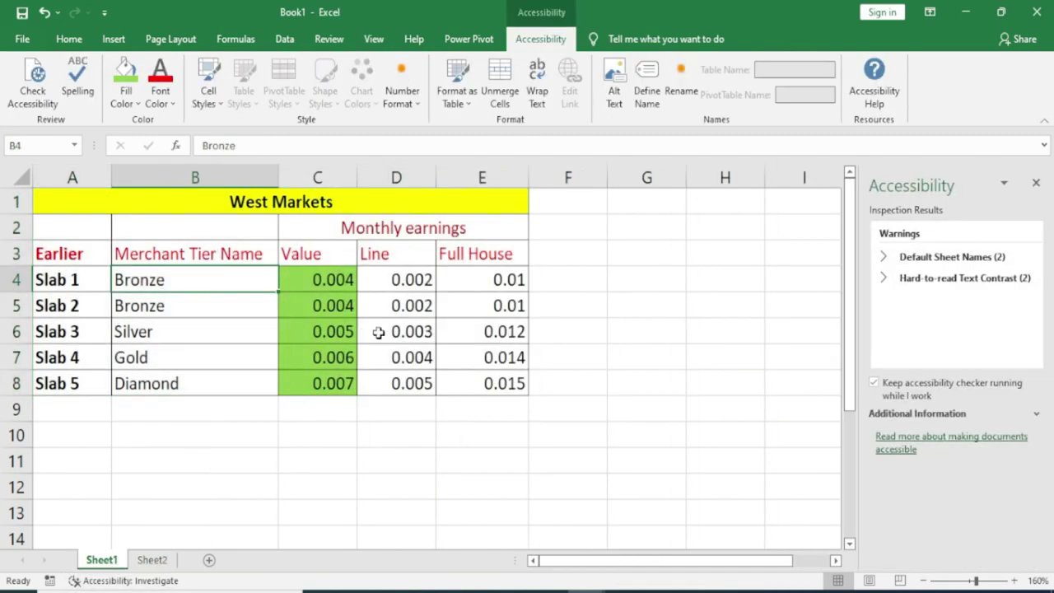
click(1036, 182)
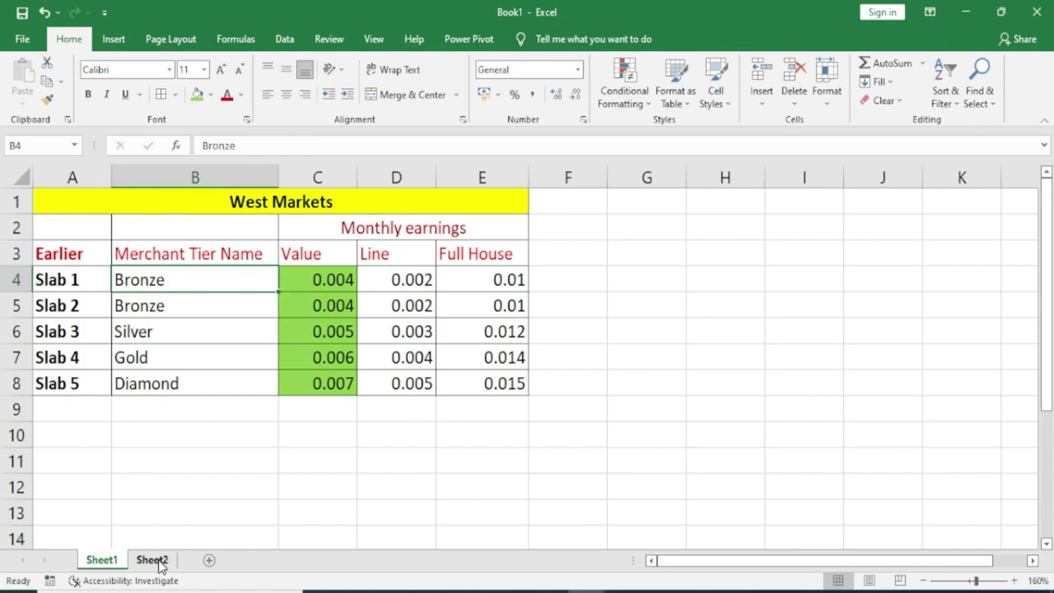
Step: Apply the Formatting macro to Sheet2's West Markets table and compare it against Sheet1's formatted original
click(152, 559)
click(101, 559)
click(152, 560)
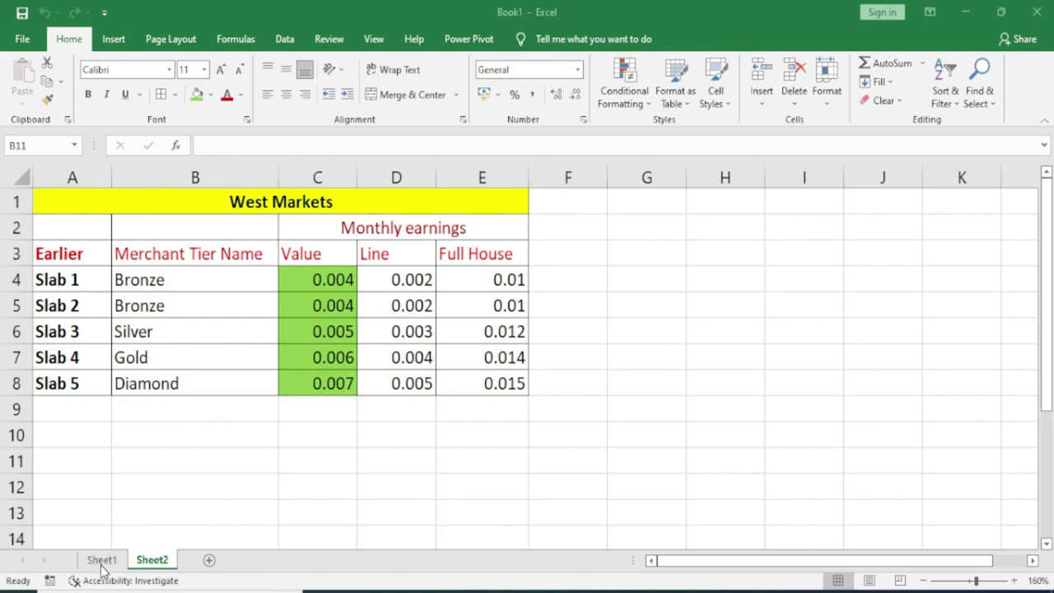
click(156, 461)
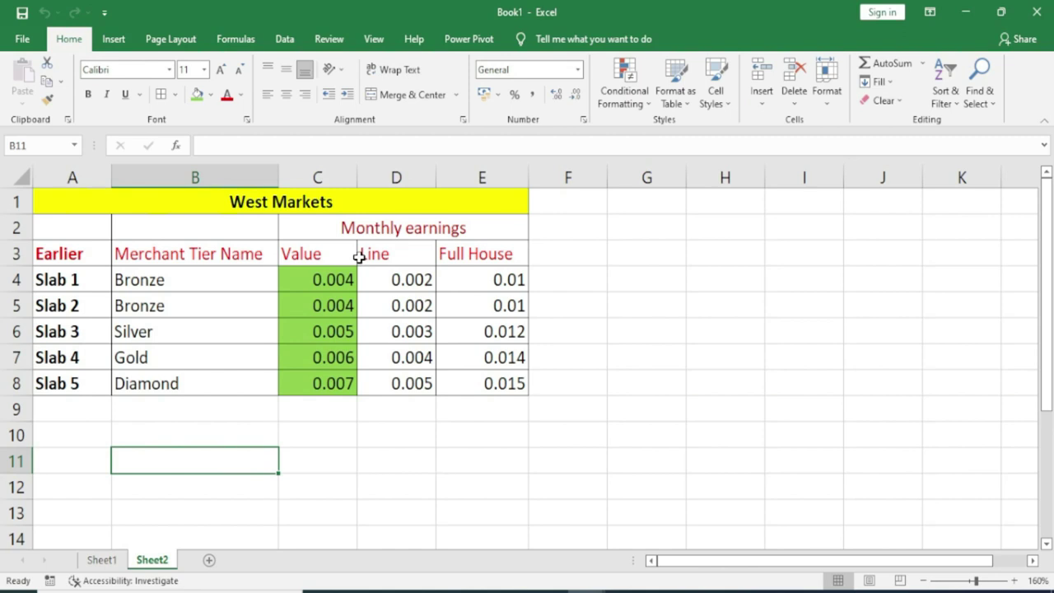
click(122, 560)
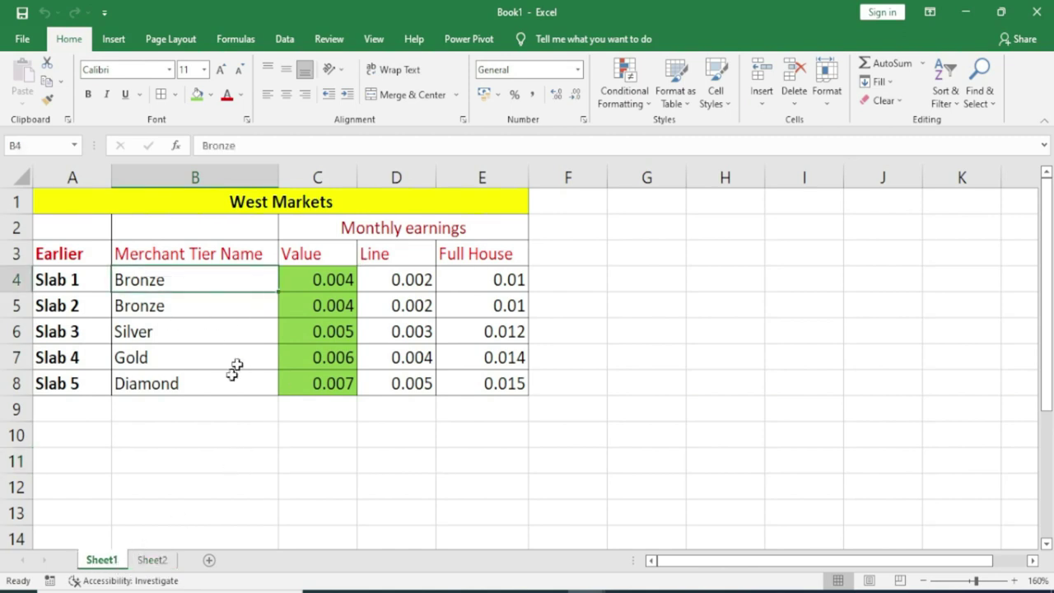
click(152, 560)
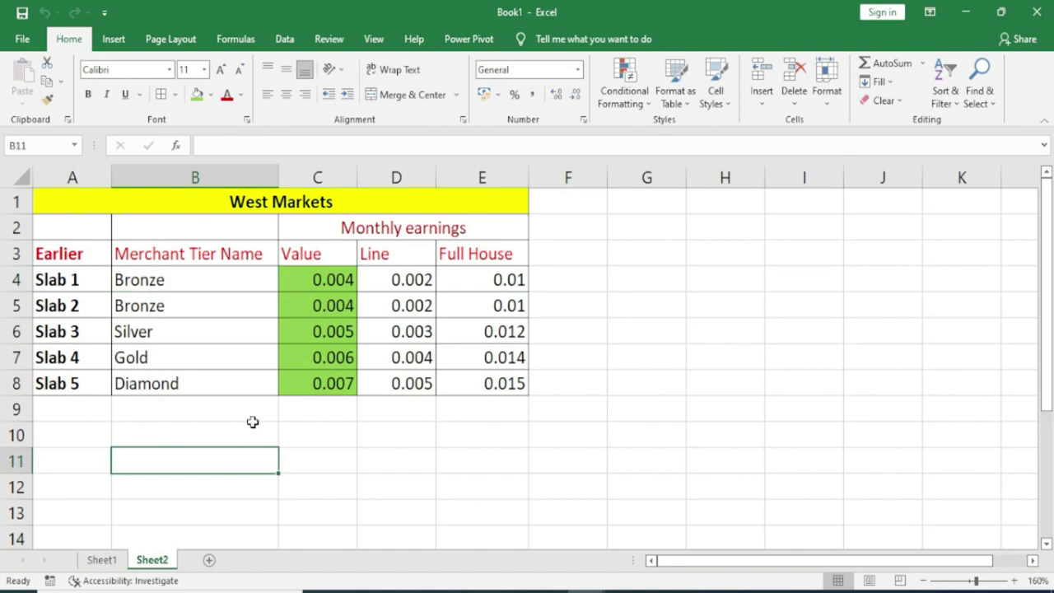
click(372, 39)
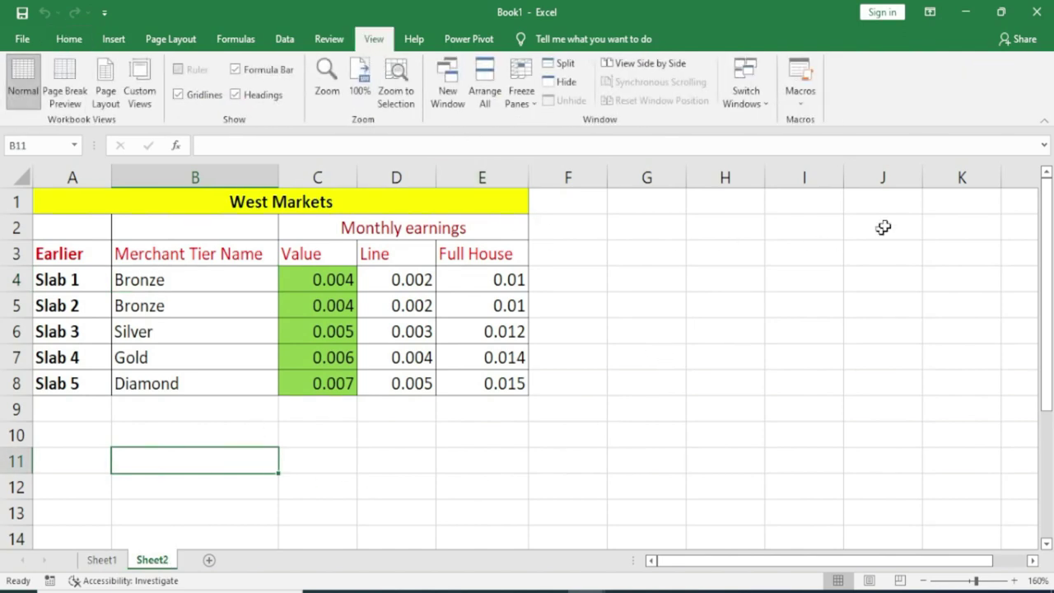
click(800, 99)
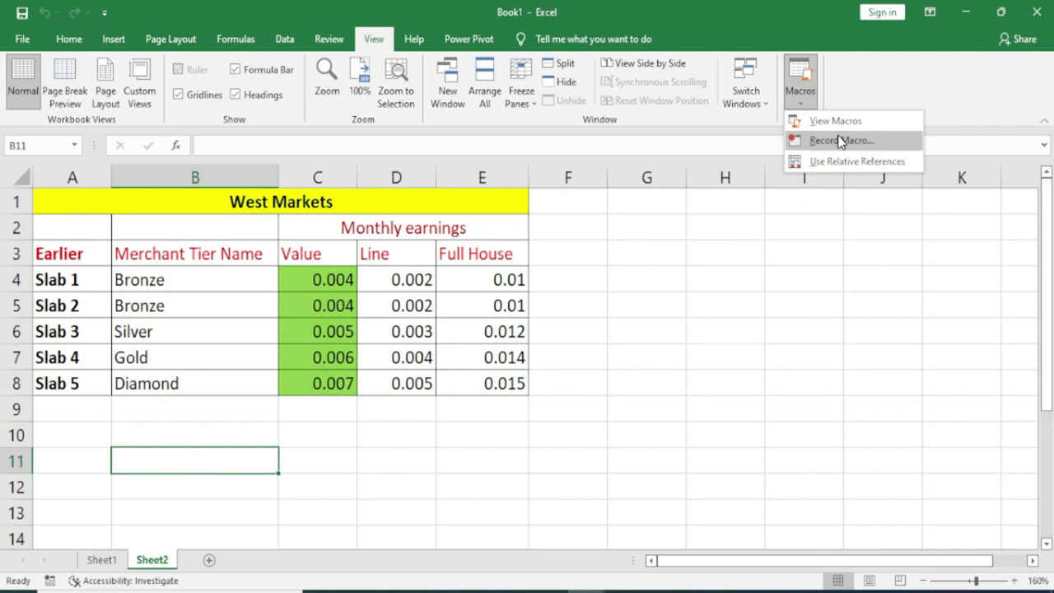
click(826, 125)
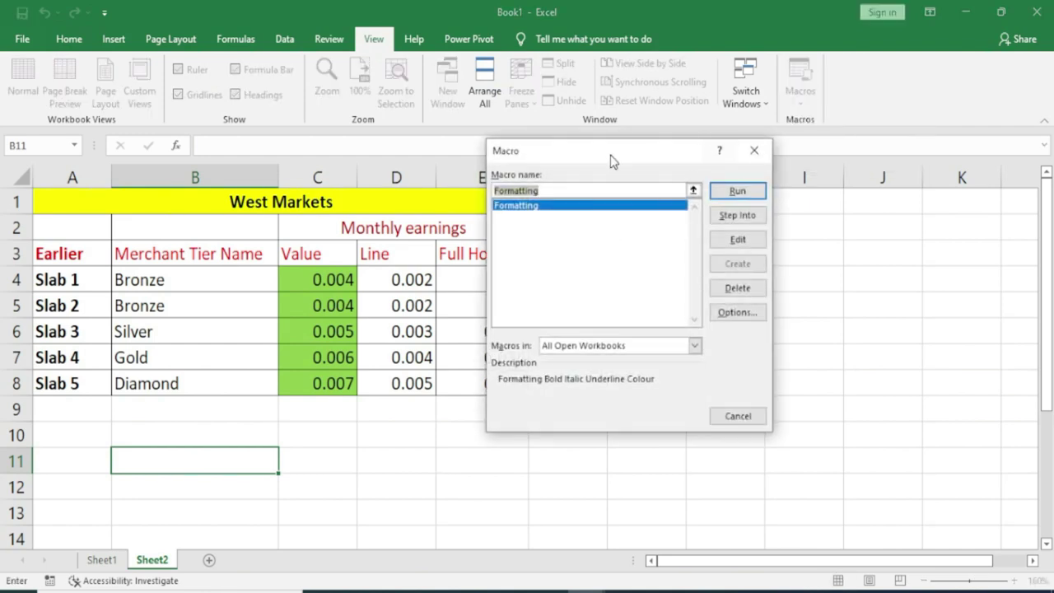
drag(610, 155, 677, 148)
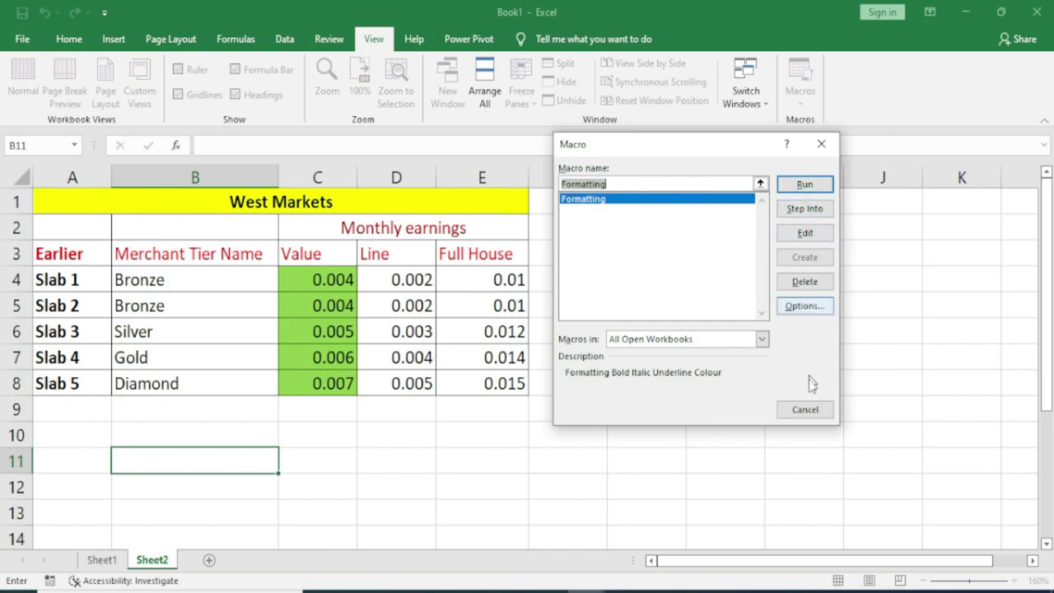
click(807, 410)
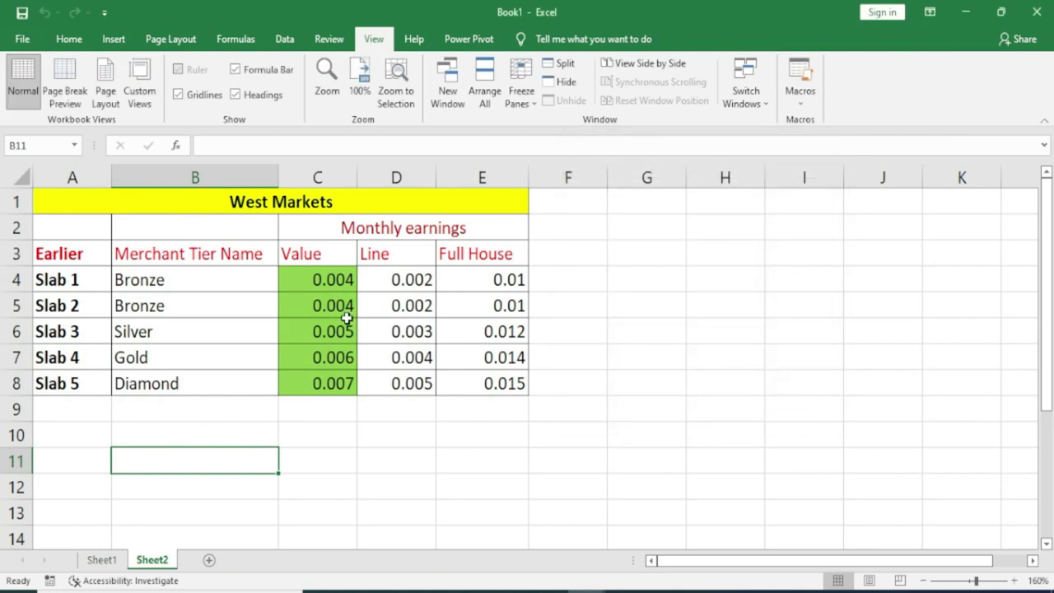